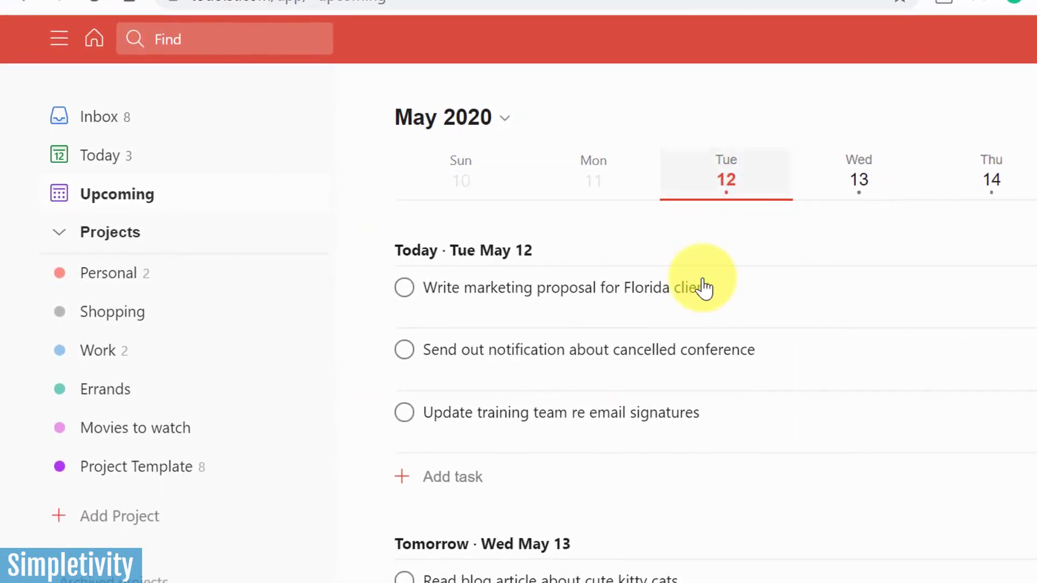
Step: Switch to the Google Calendar week of May 11, with Todoist tasks as red all-day events
scroll(667, 251, "down", 3)
scroll(660, 259, "up", 3)
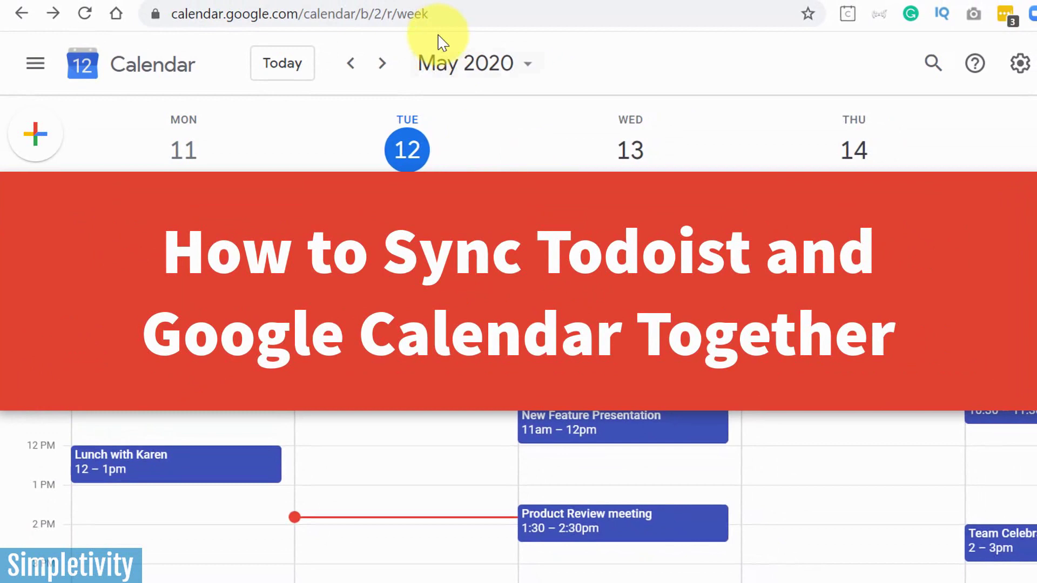
left_click(625, 1)
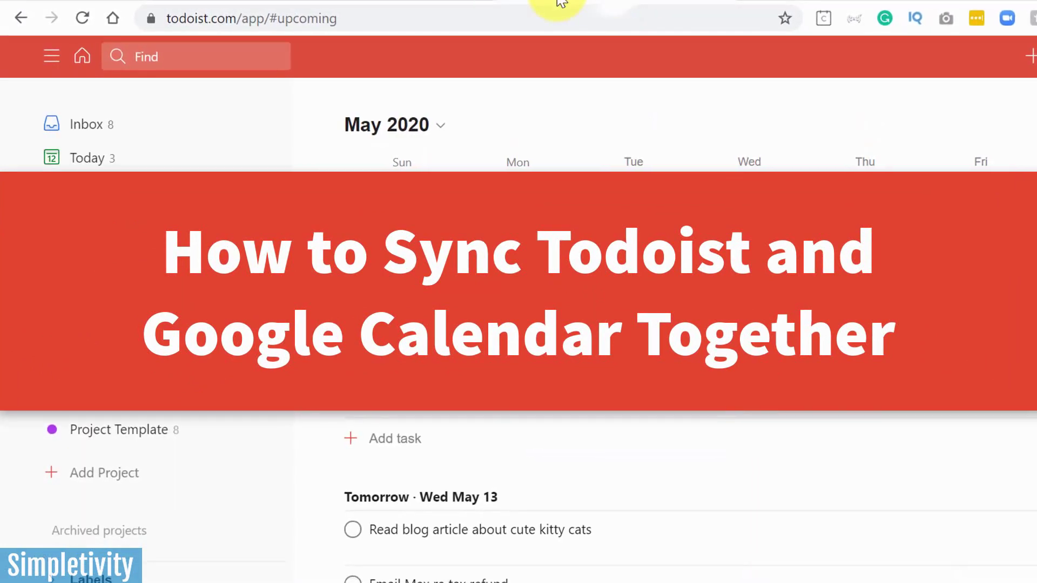
left_click(427, 2)
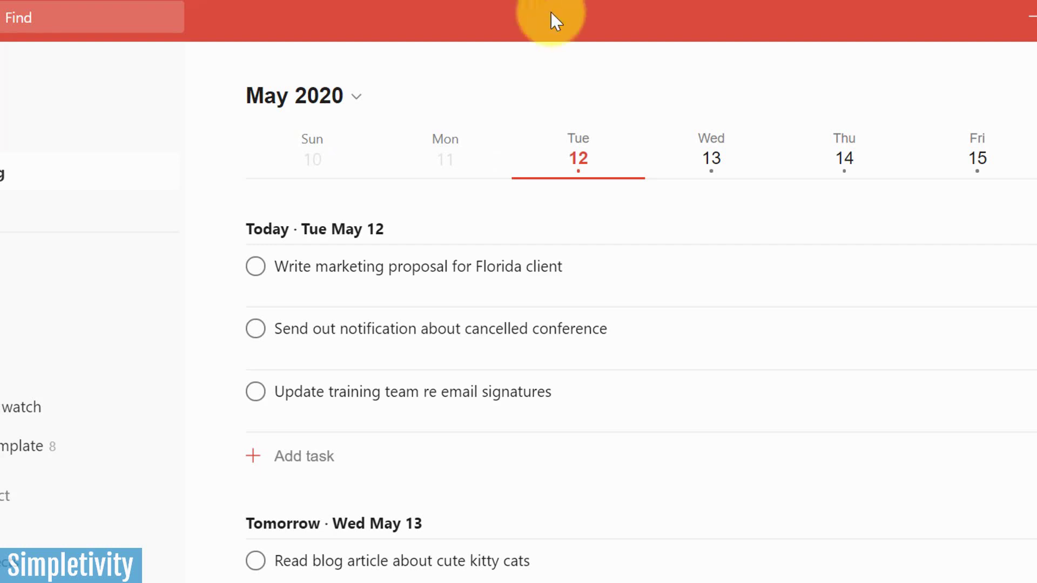
Step: Drag the tax refund e-mail event from Wednesday 13 to Friday 15
scroll(454, 535, "down", 2)
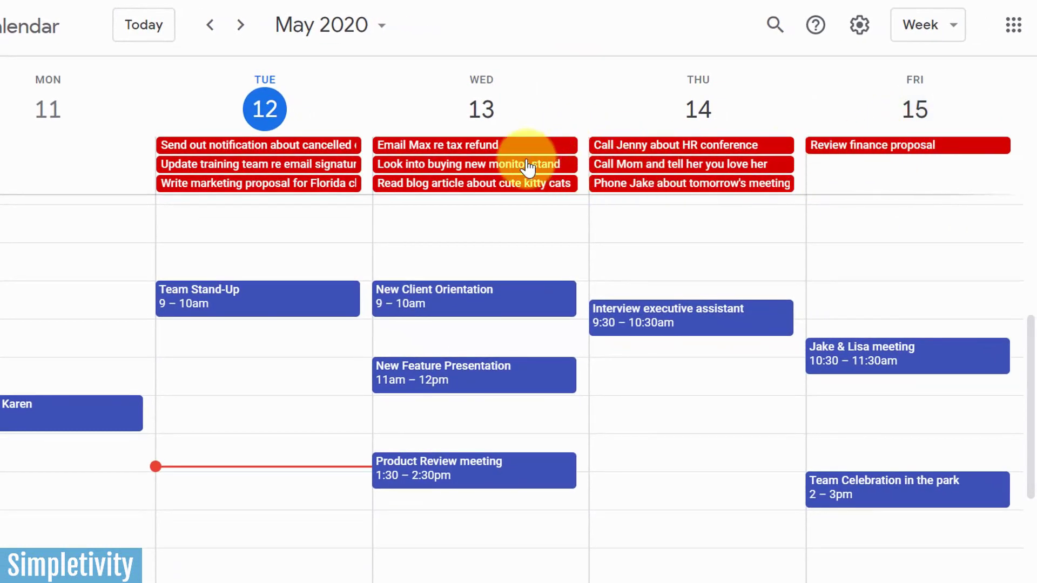
left_click_drag(507, 153, 909, 167)
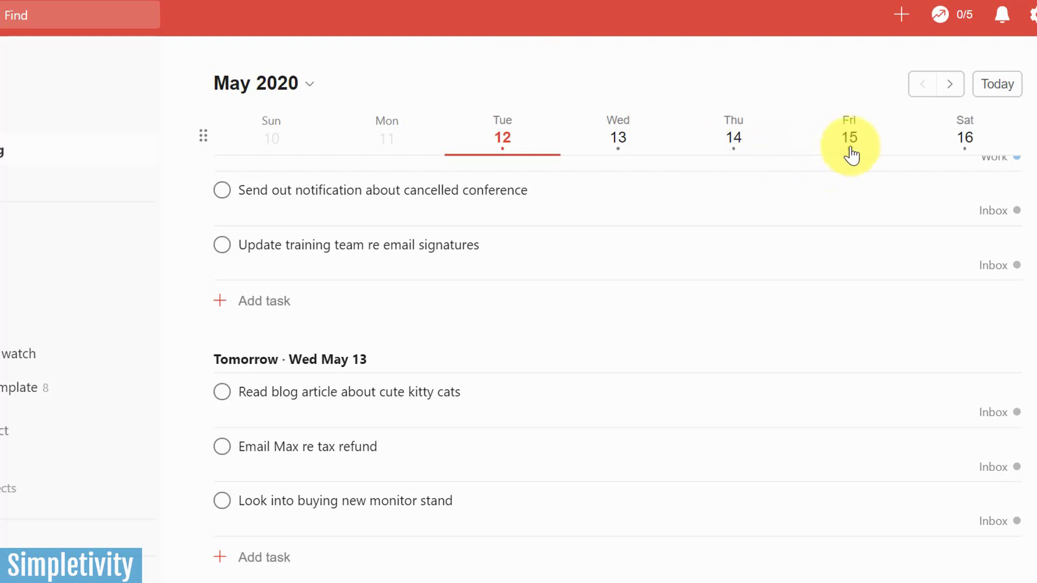
Step: In Upcoming, reschedule the HR conference call task from Thursday 14 to Friday May 15
left_click(849, 132)
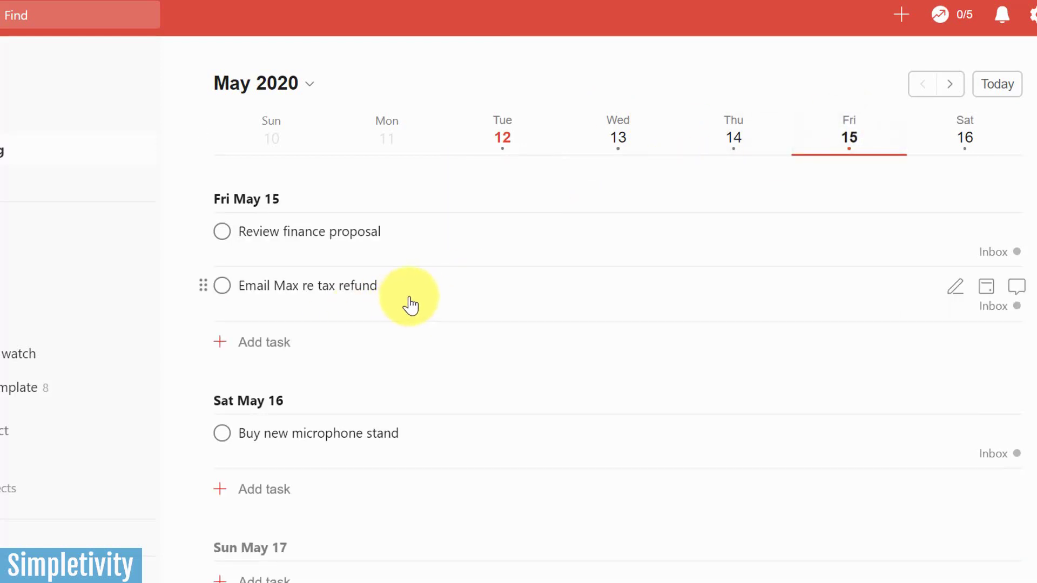
scroll(409, 305, "up", 10)
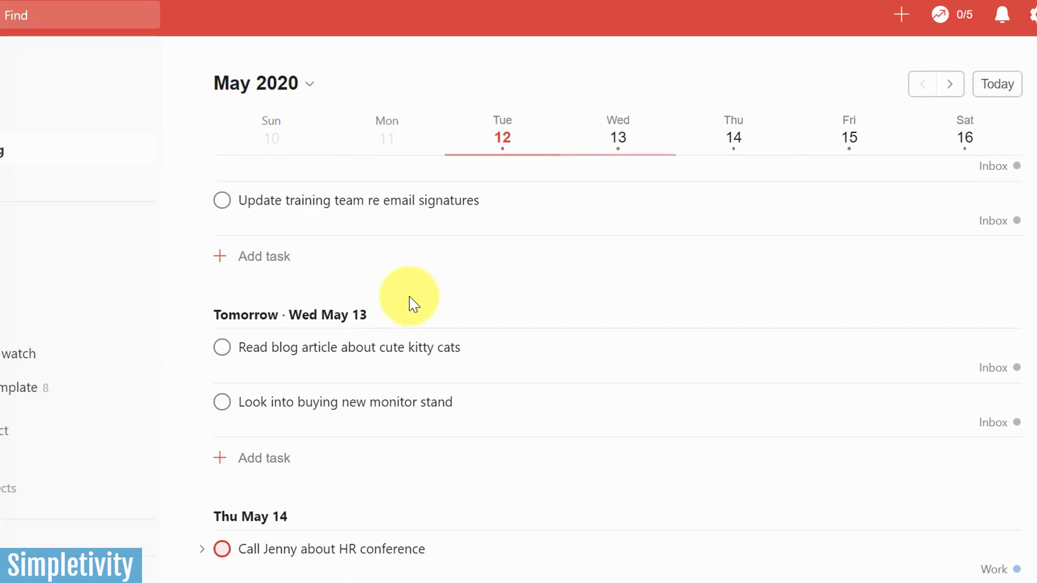
scroll(413, 305, "down", 2)
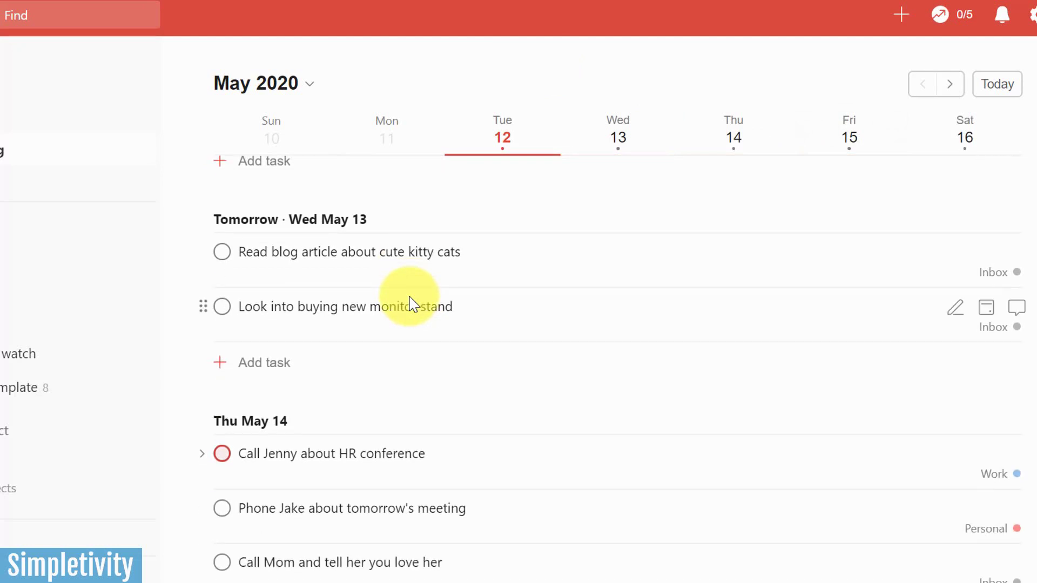
scroll(410, 304, "down", 4)
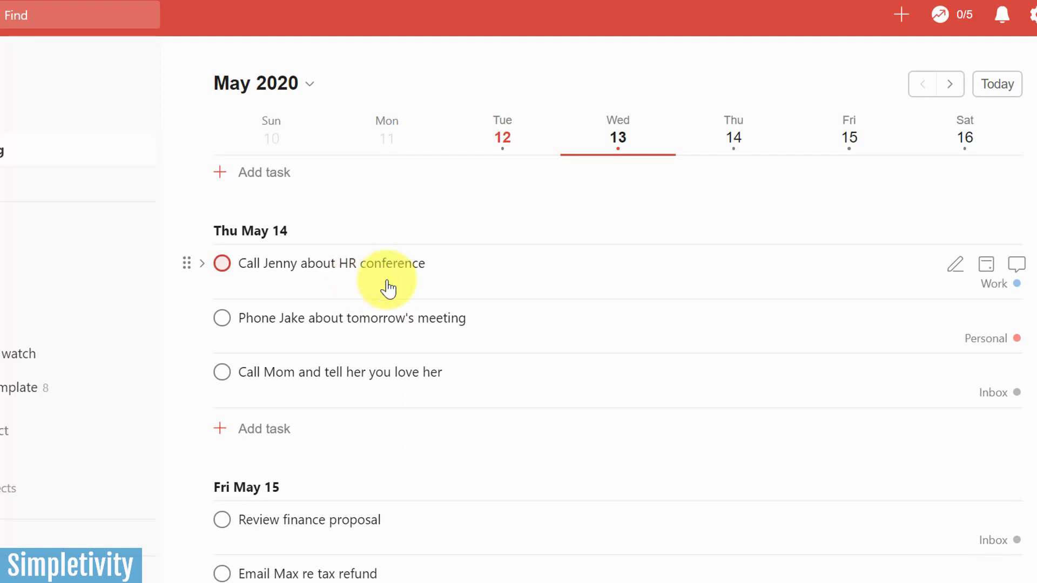
left_click(988, 265)
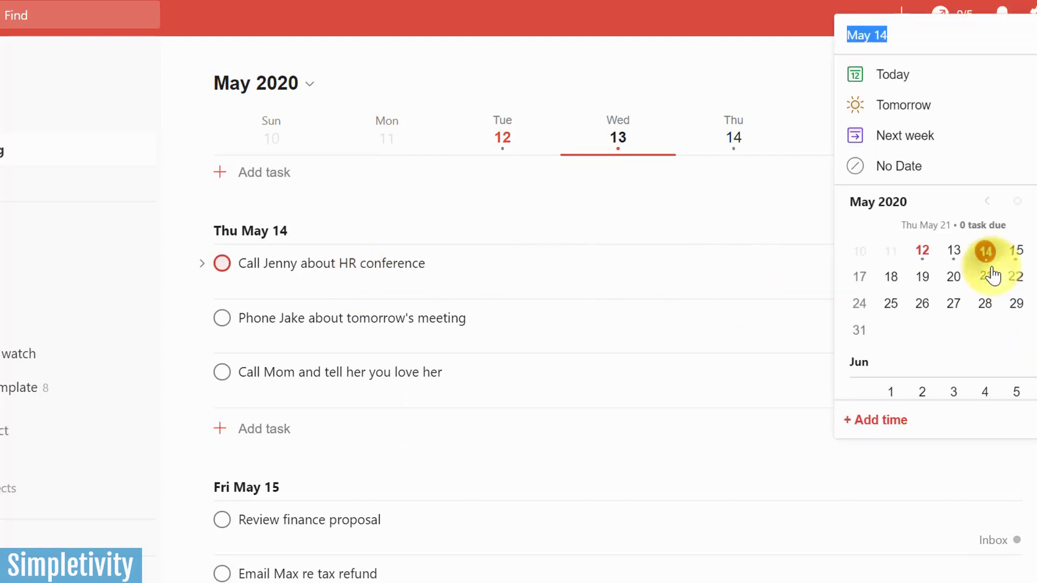
left_click(1017, 251)
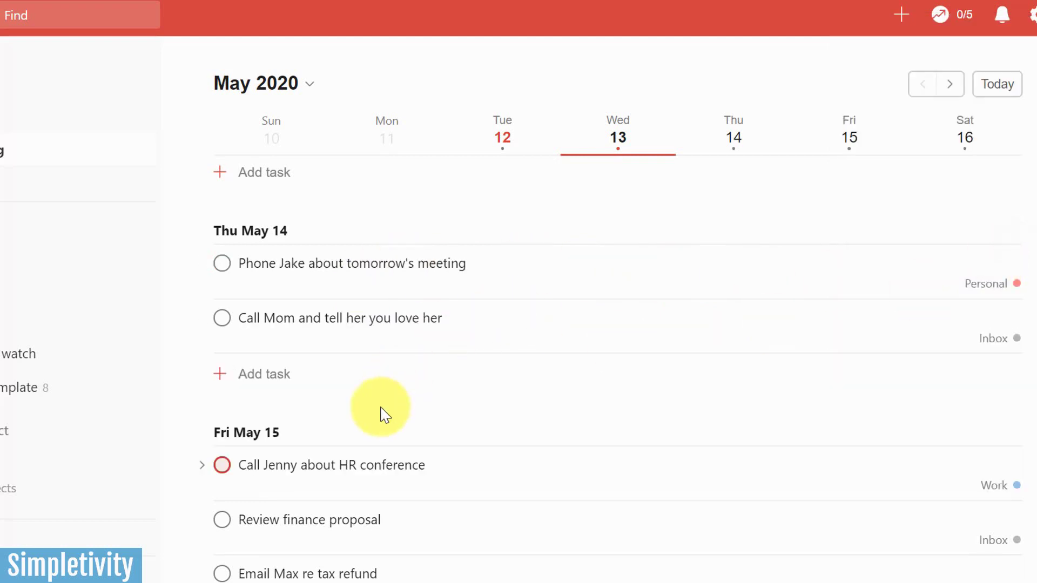
scroll(399, 419, "down", 2)
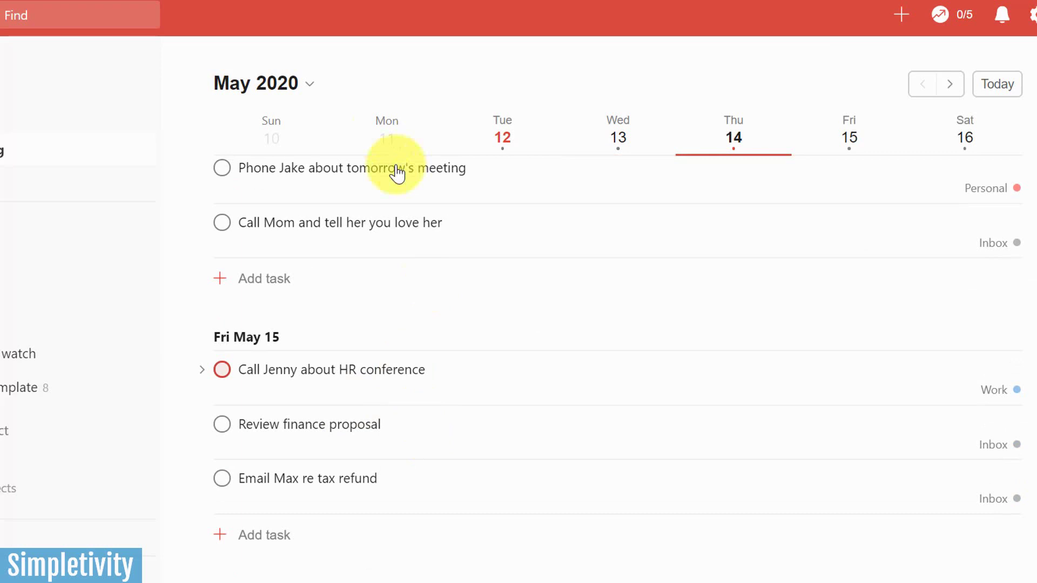
left_click(268, 5)
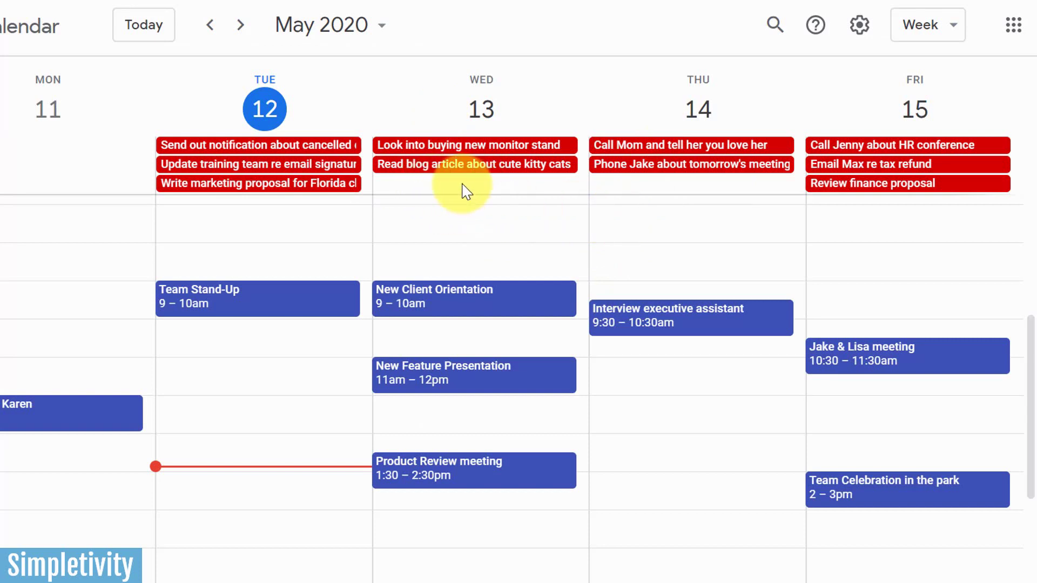
Step: After confirming the HR call sits on Friday 15, return to Todoist's Upcoming list
left_click(486, 13)
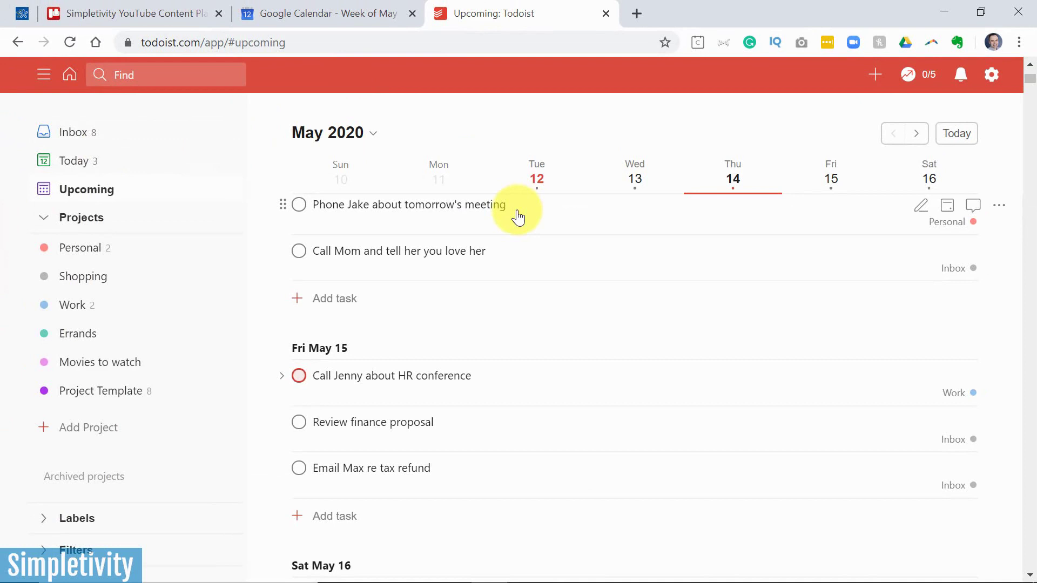
Step: Jump to Today with the g t shortcut and open Todoist Settings from the gear menu
key("g")
key("t")
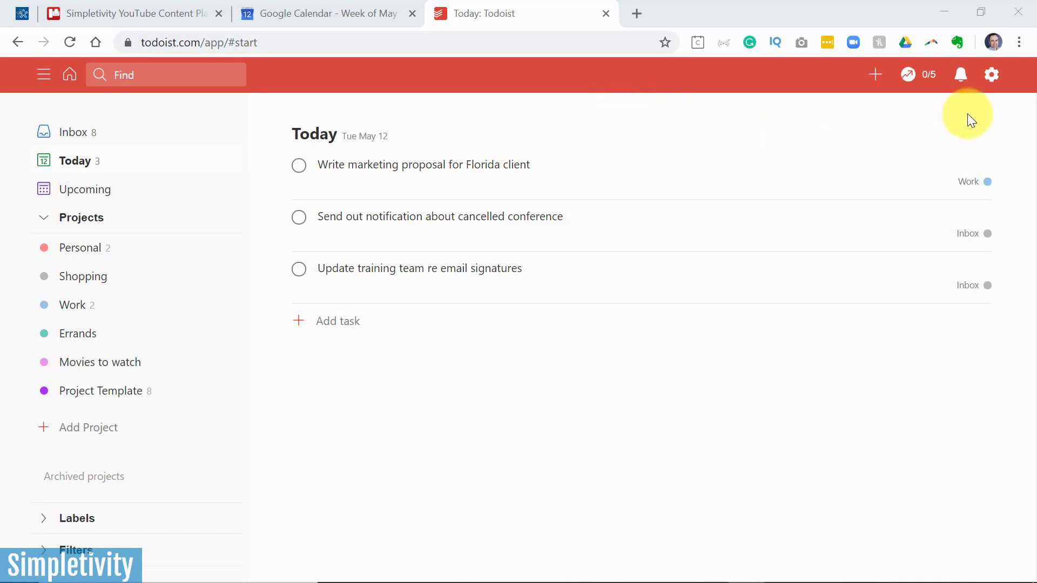
left_click(991, 75)
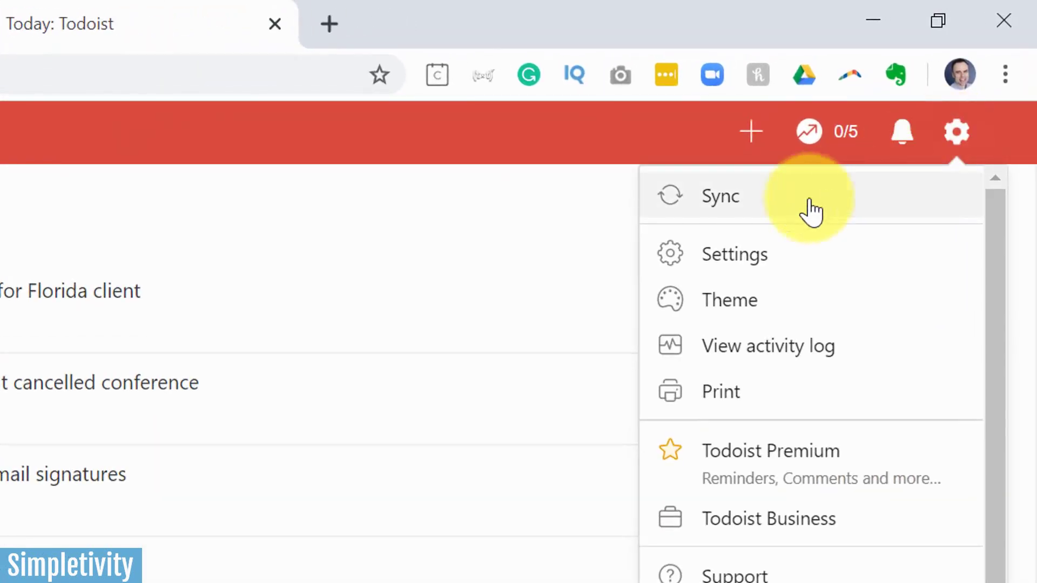
left_click(747, 262)
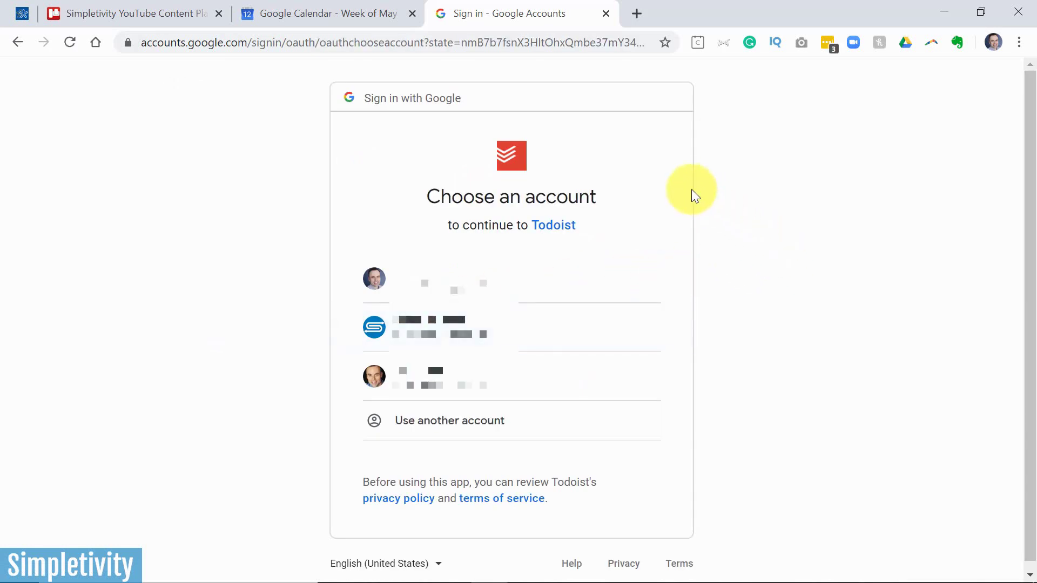
Step: Choose the Google account and allow Todoist to manage its Google calendars
left_click(443, 389)
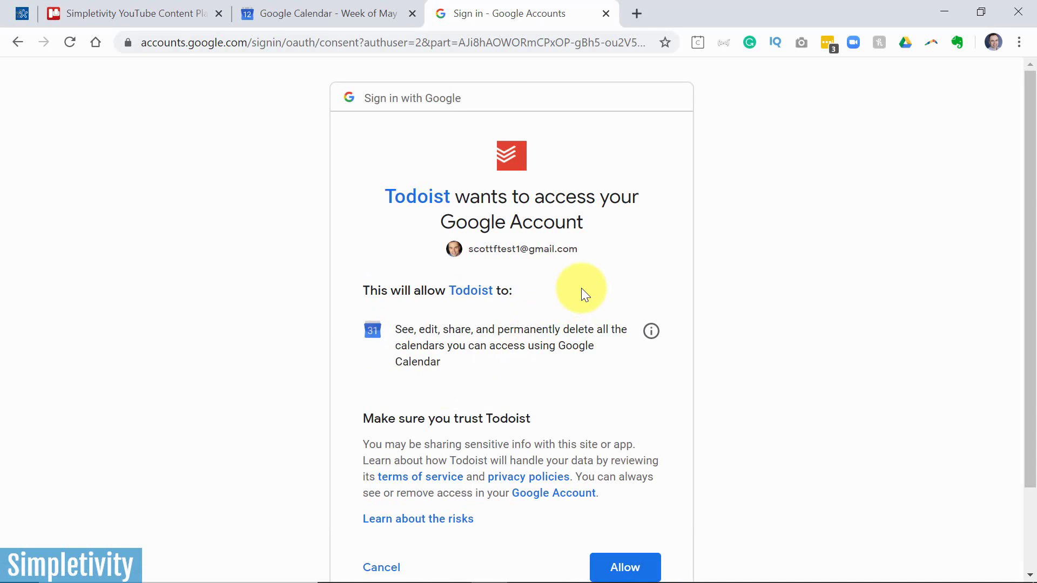
scroll(582, 293, "down", 2)
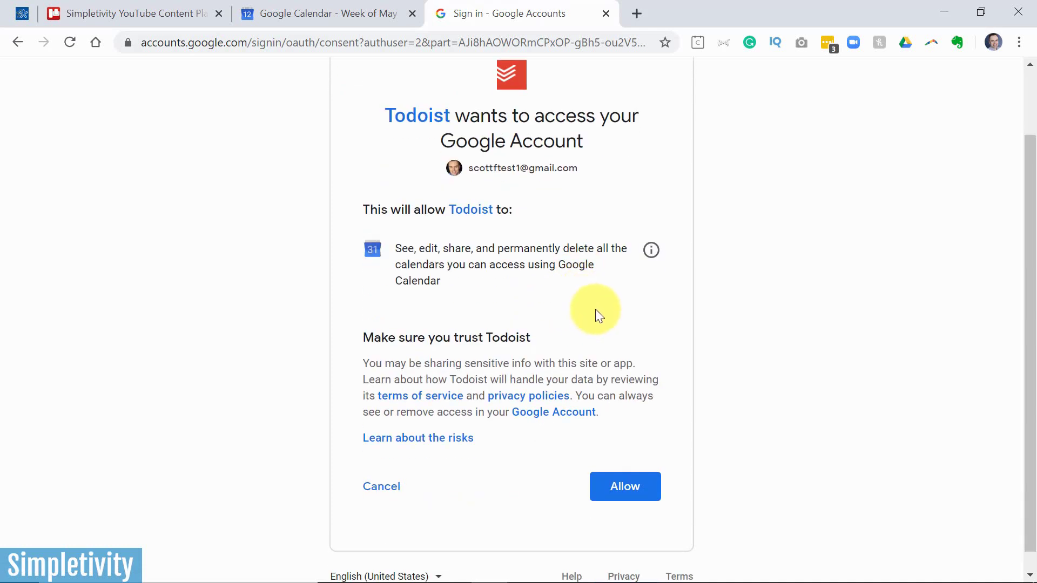
left_click(625, 489)
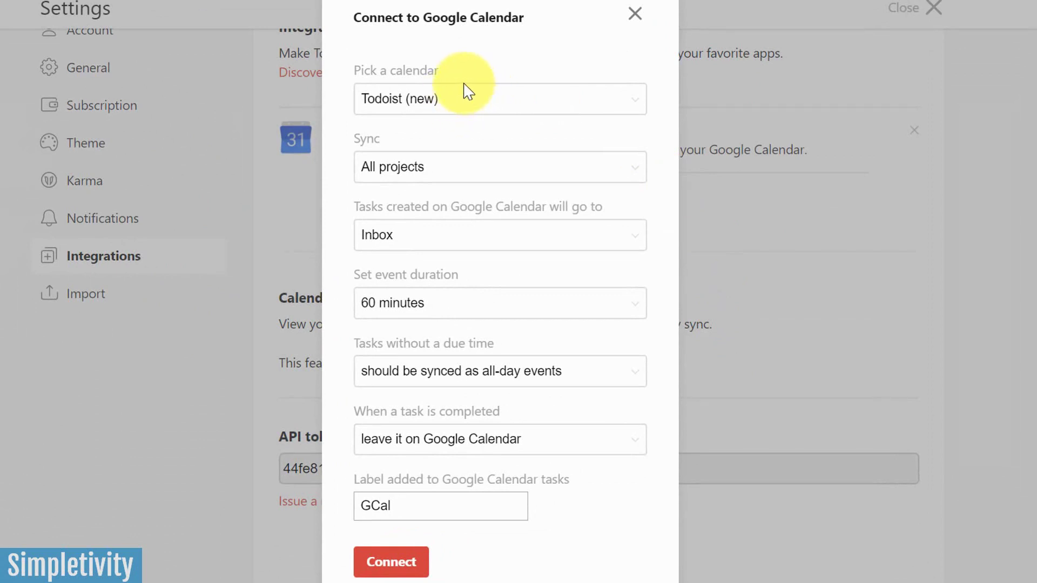
Step: Choose 'Todoist (new)' as the sync calendar and sync all projects
left_click(490, 107)
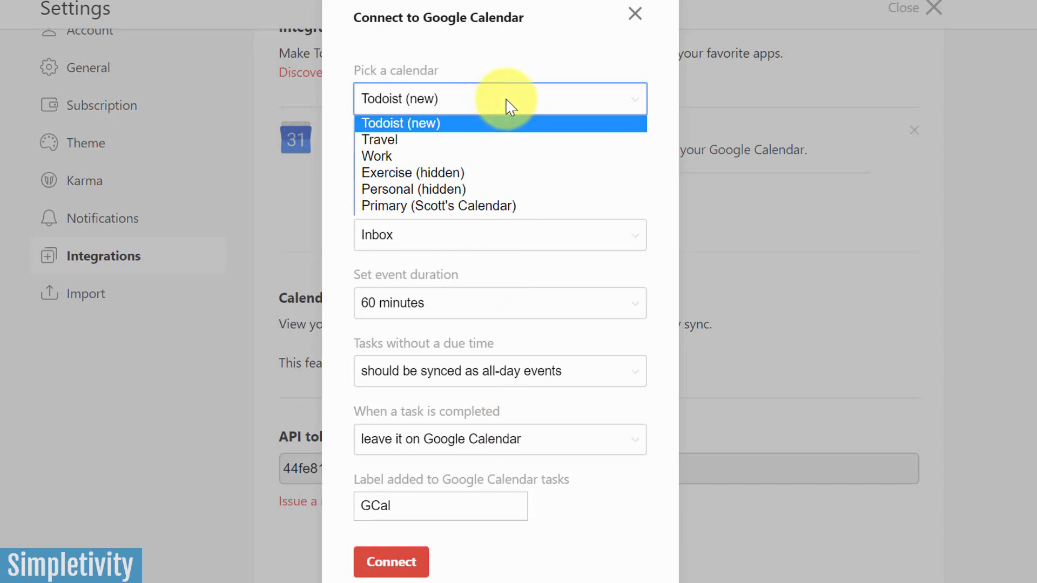
left_click(490, 125)
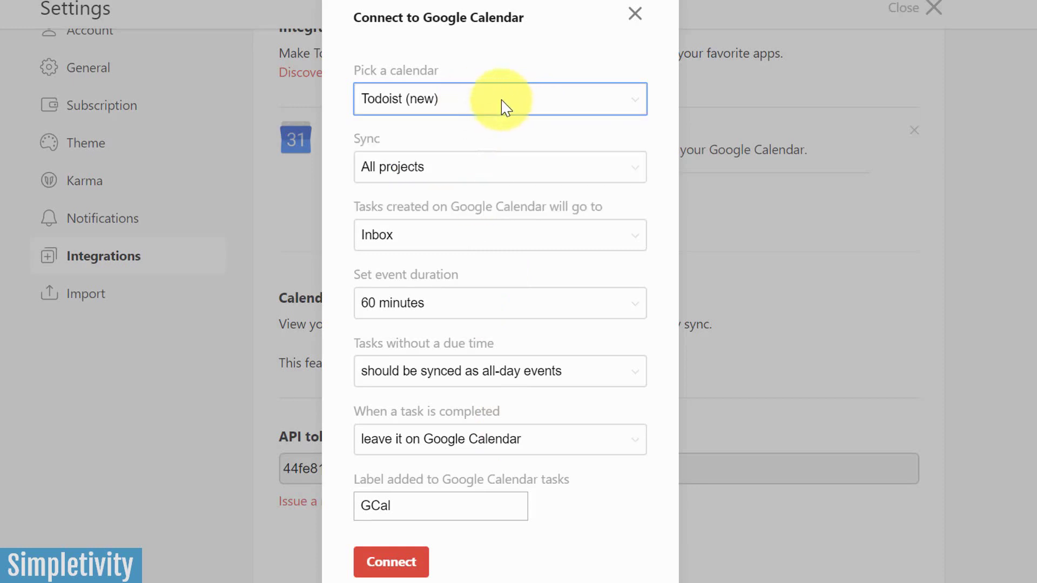
left_click(500, 106)
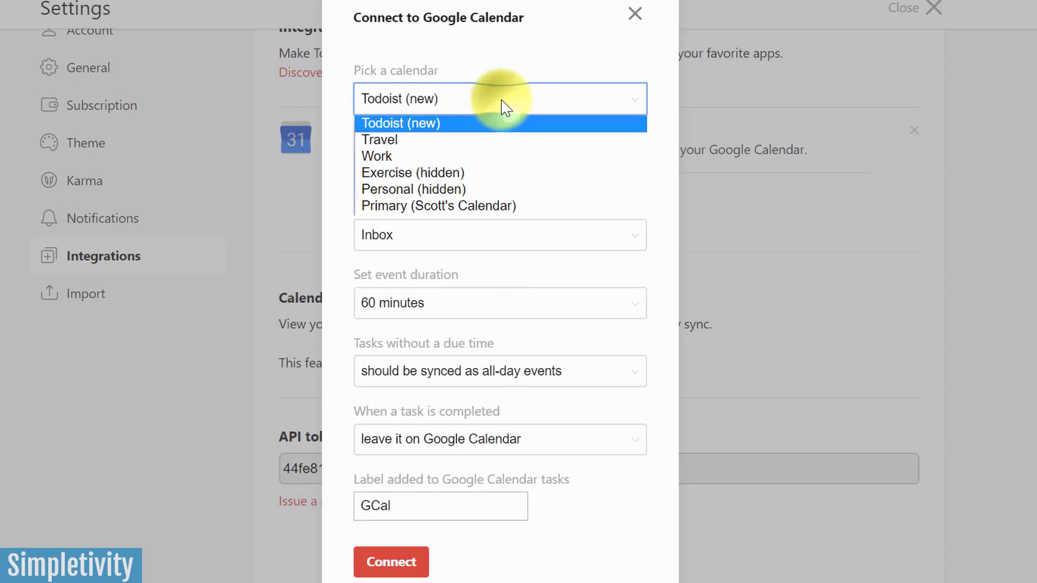
left_click(482, 125)
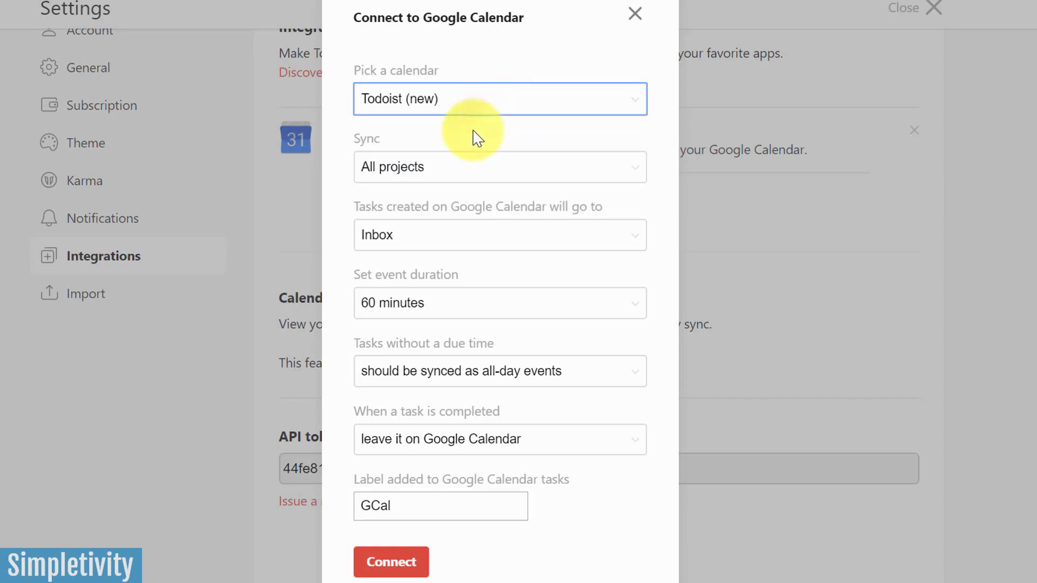
left_click(495, 172)
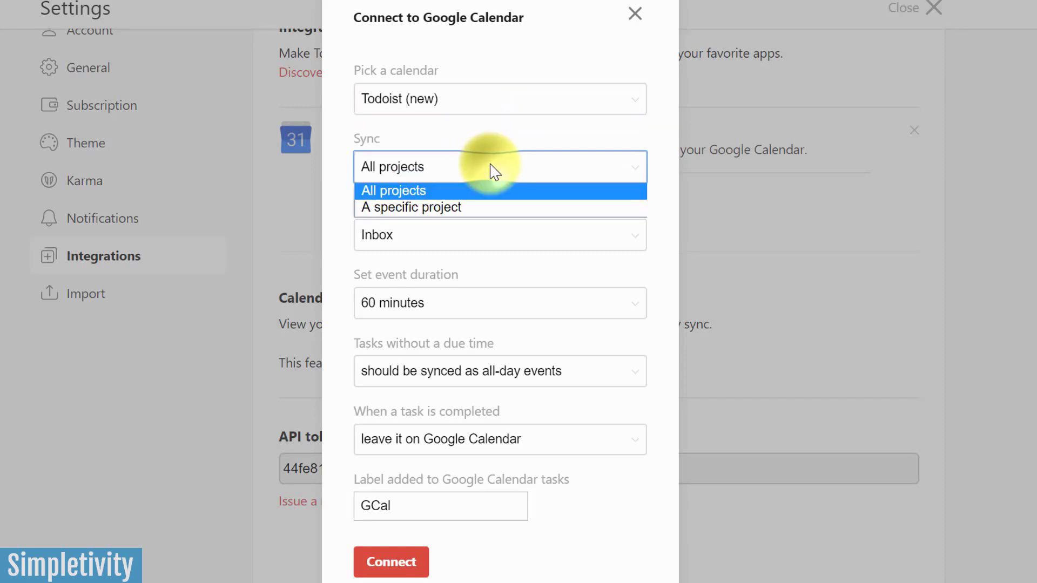
left_click(490, 194)
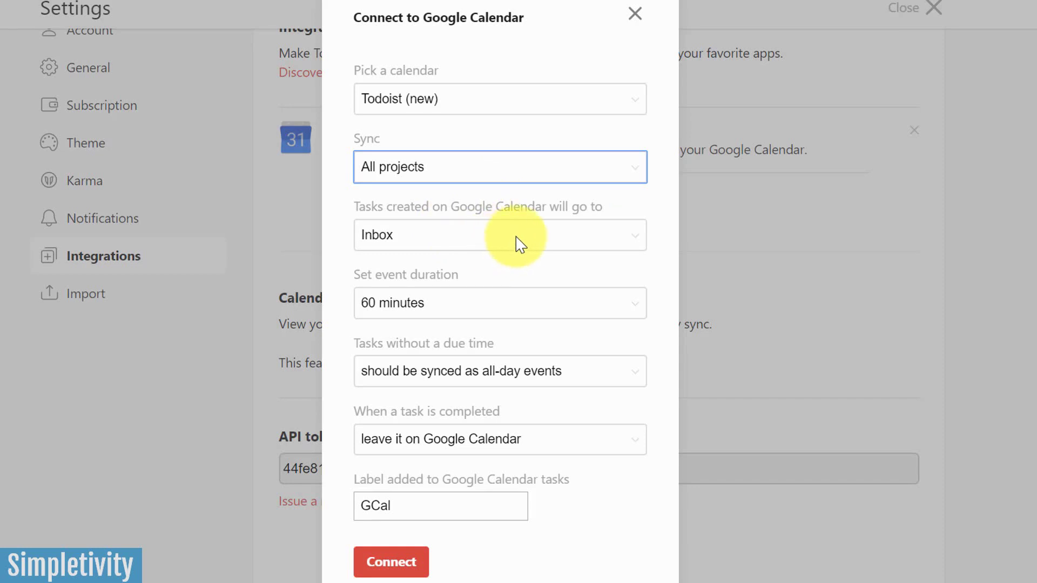
Step: Send calendar-created tasks to Inbox and keep the event duration at 60 minutes
left_click(466, 244)
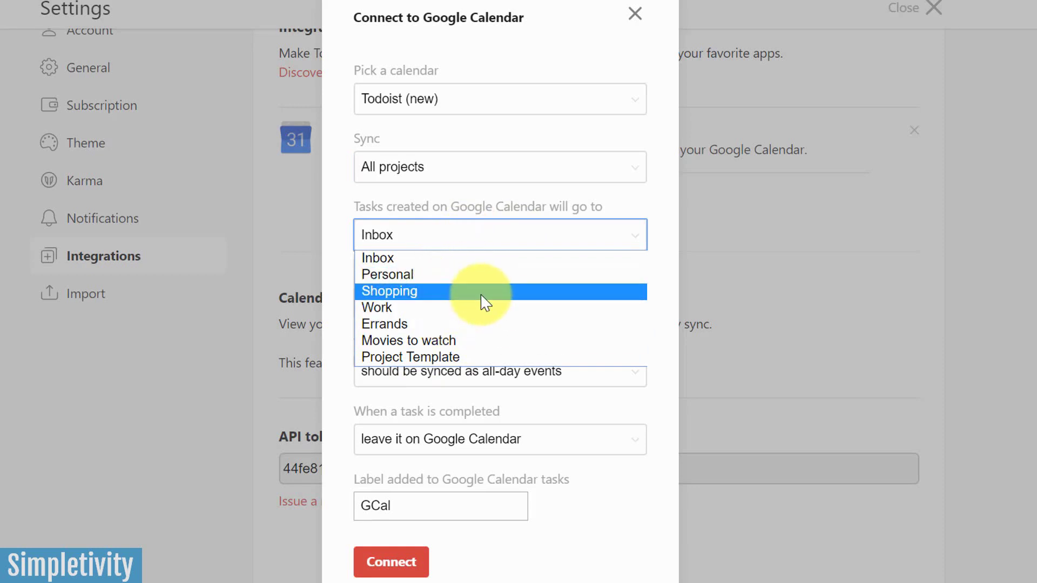
left_click(444, 259)
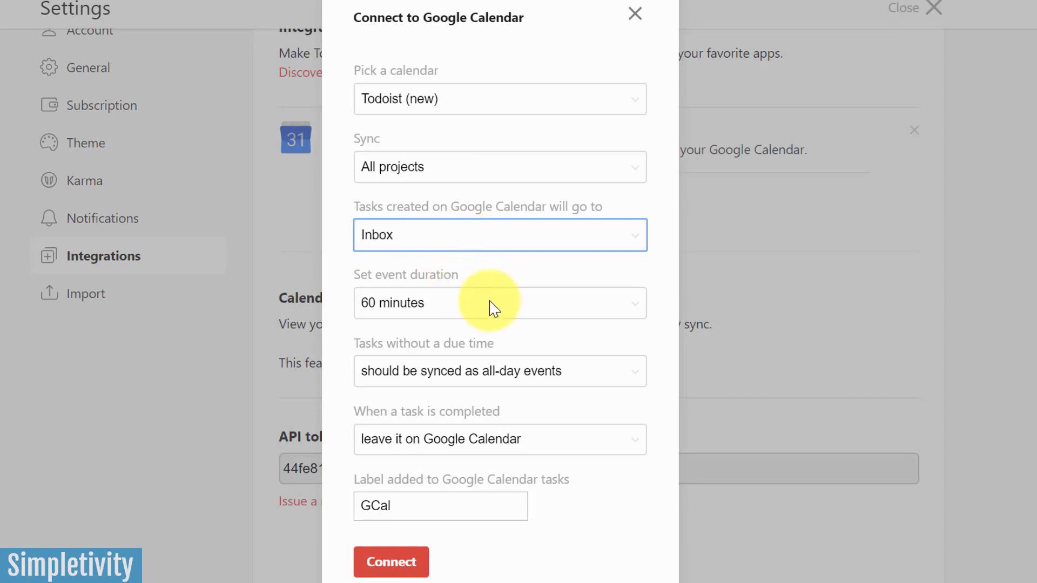
left_click(524, 308)
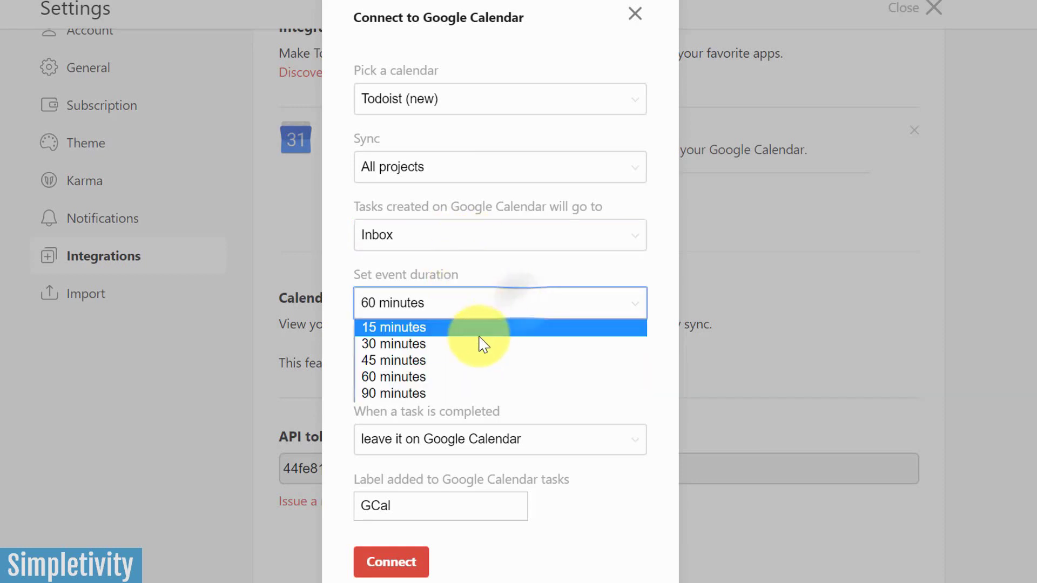
left_click(437, 377)
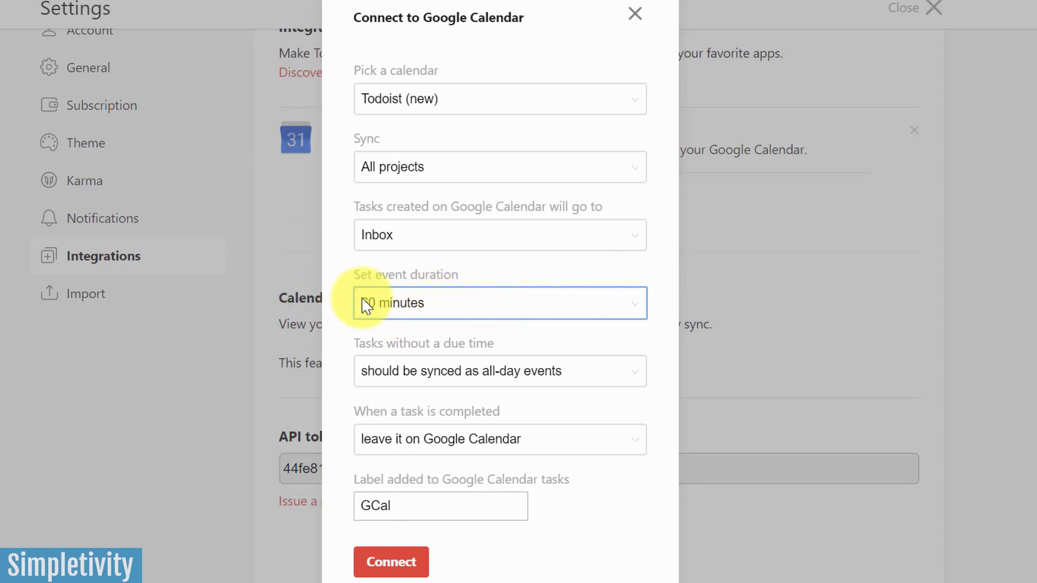
left_click(544, 307)
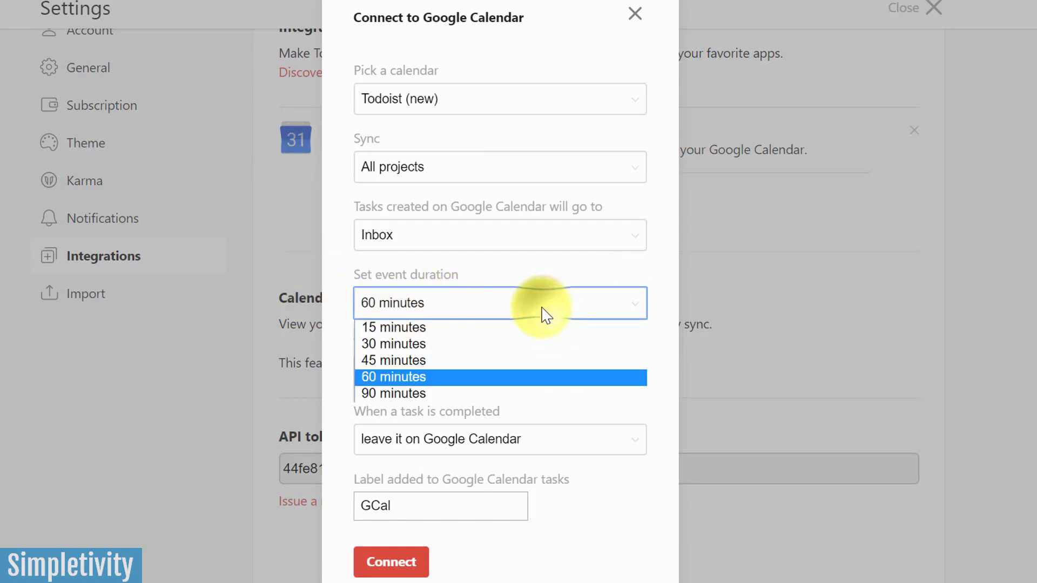
left_click(444, 377)
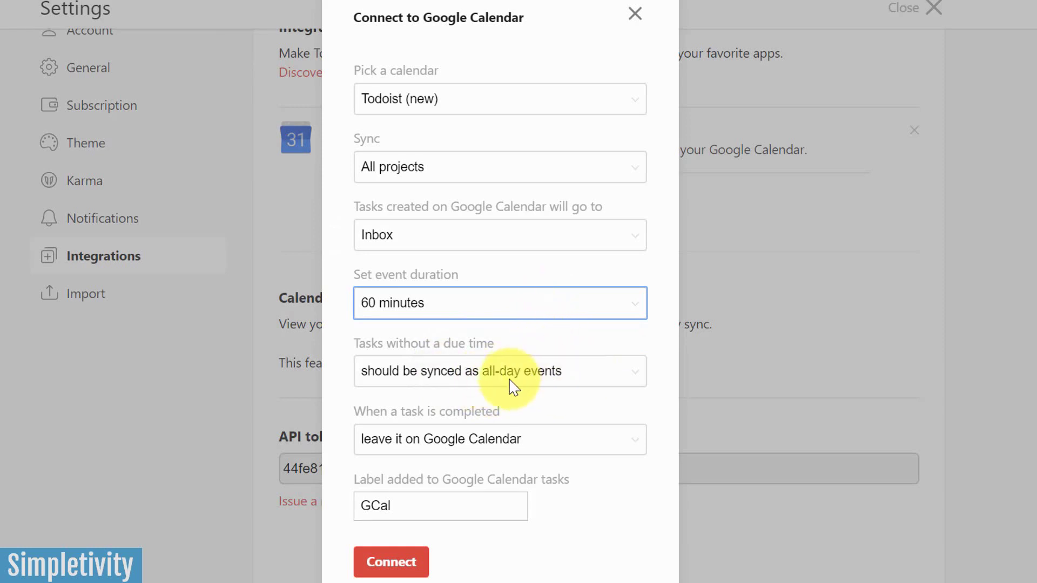
Step: Sync untimed tasks as all-day events, keep completed tasks on Google Calendar, then connect
left_click(543, 373)
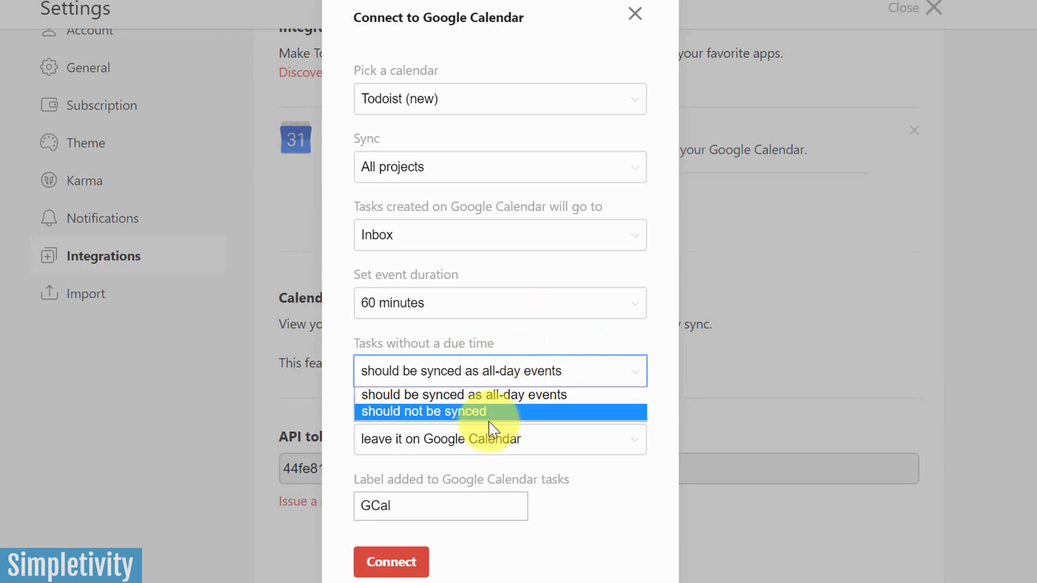
left_click(534, 401)
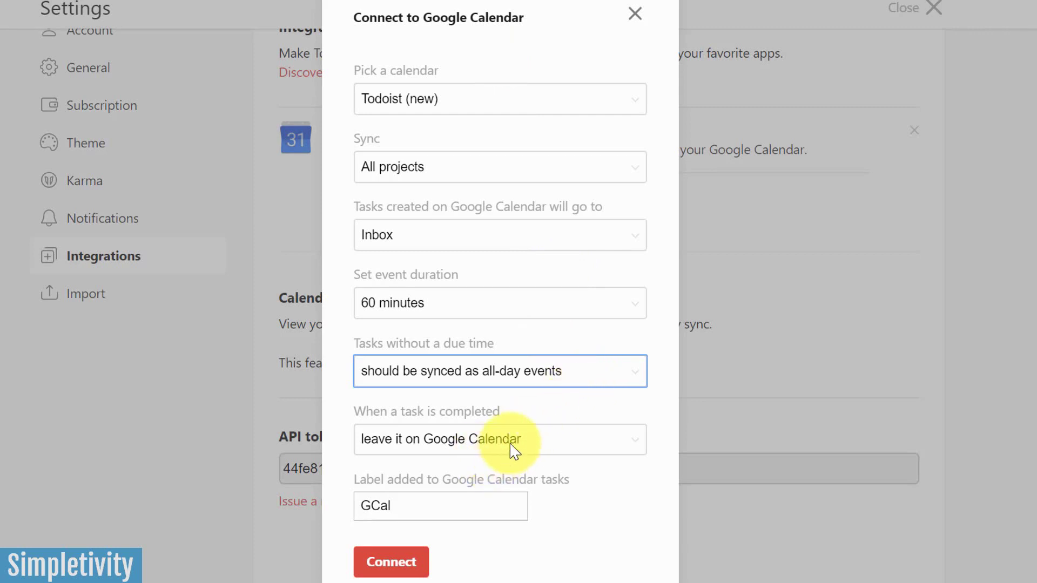
left_click(528, 444)
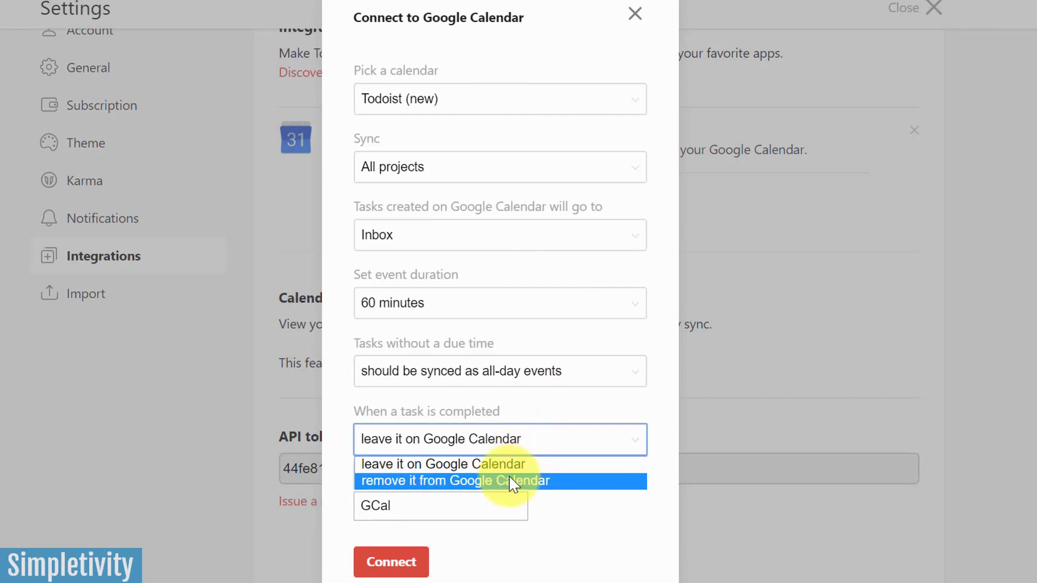
left_click(519, 464)
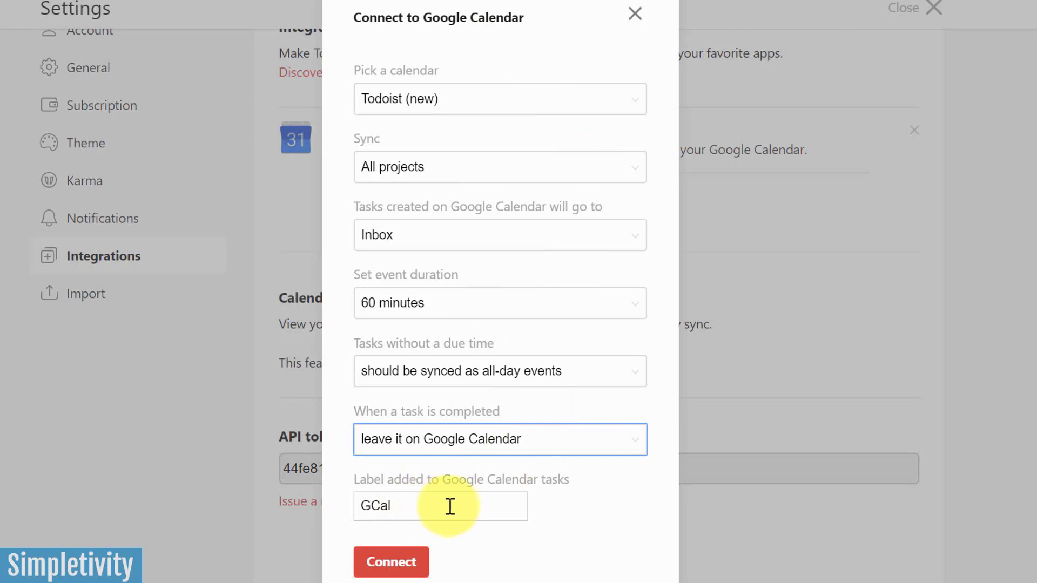
left_click(385, 565)
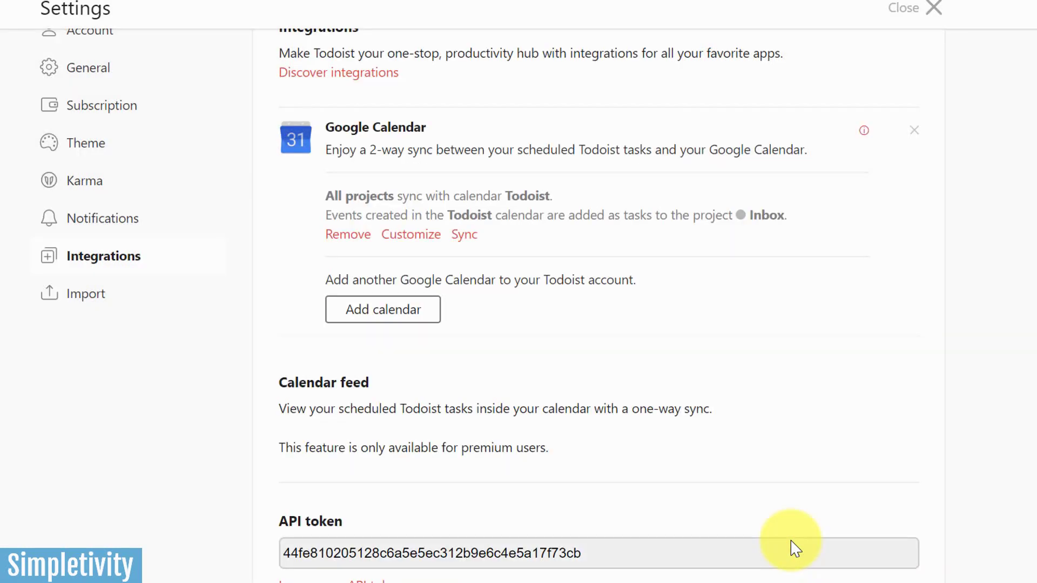
Step: Review the Google Calendar connection settings via Customize and close the dialog unchanged
scroll(610, 422, "up", 1)
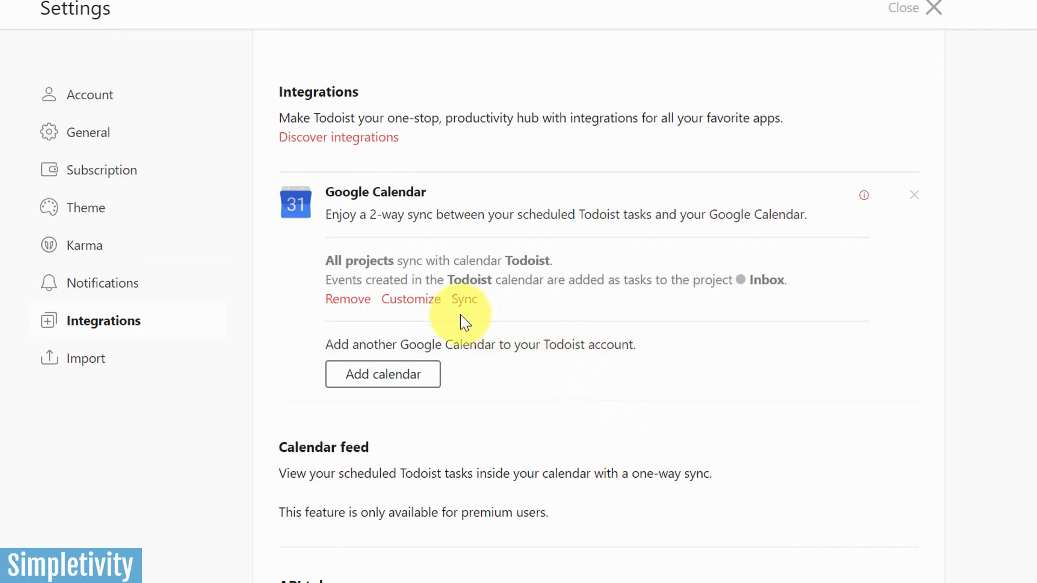
left_click(410, 301)
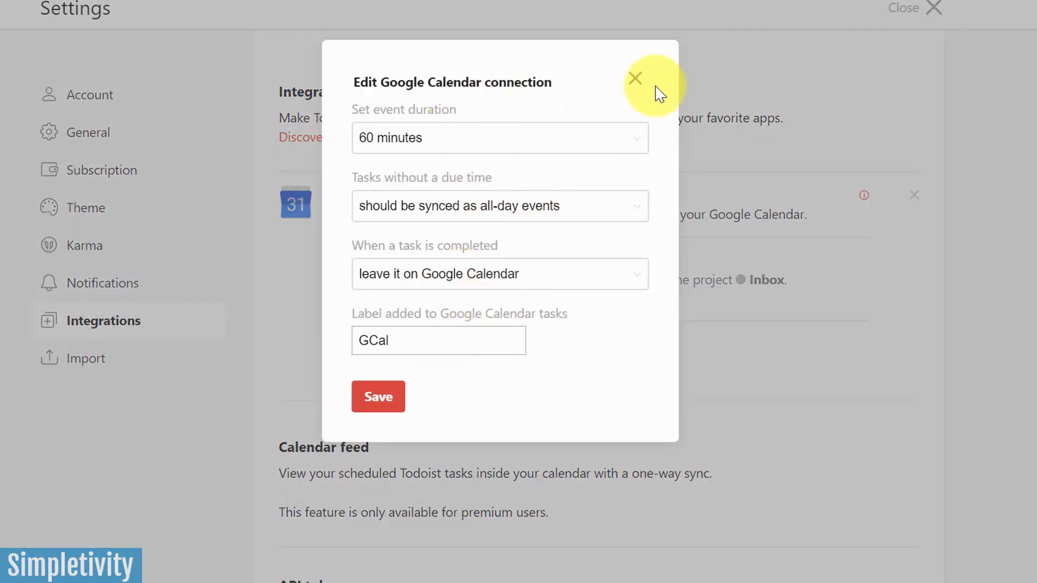
left_click(635, 80)
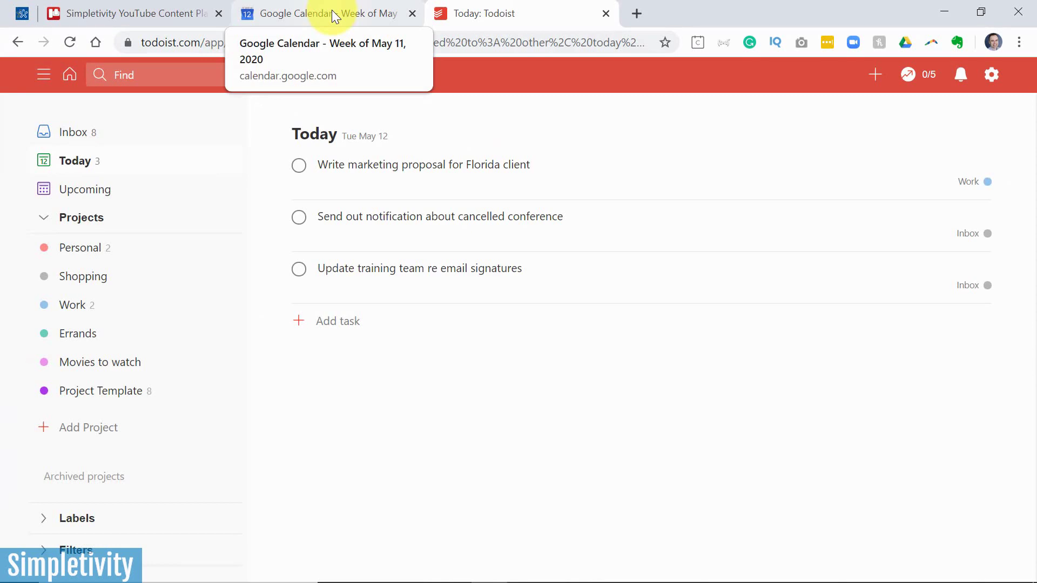
Step: Switch to the Google Calendar week, where Tuesday 12 lists the three Todoist tasks
left_click(331, 10)
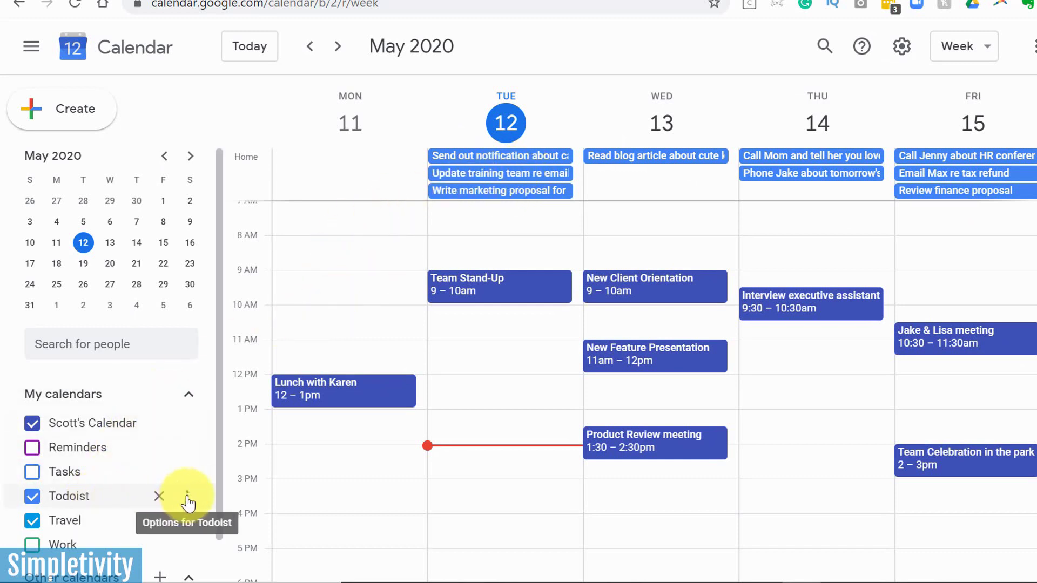
Step: Colour the Todoist calendar Tomato red, replacing a brief Cherry Blossom pink choice
left_click(188, 503)
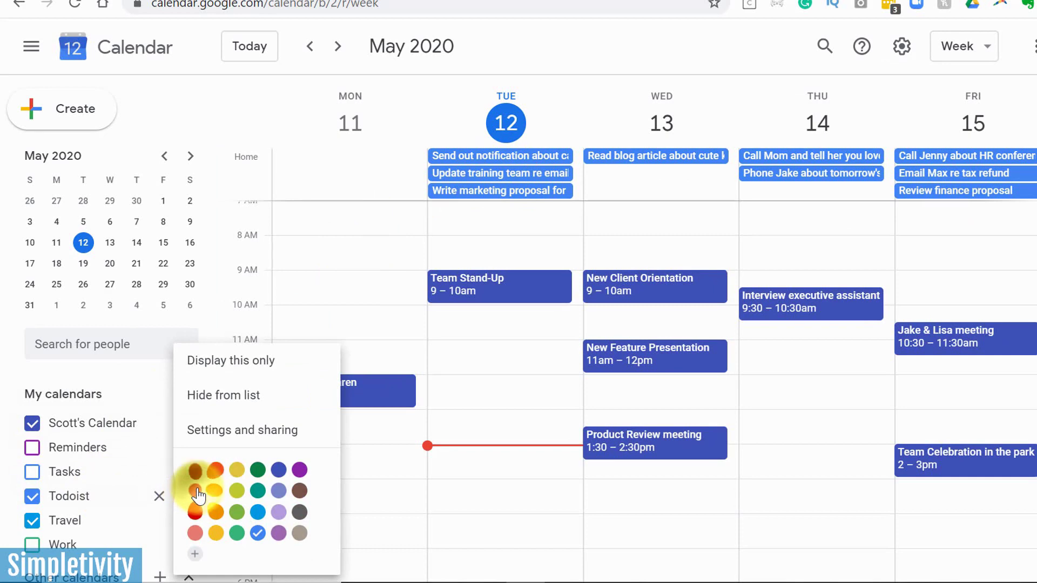
left_click(196, 424)
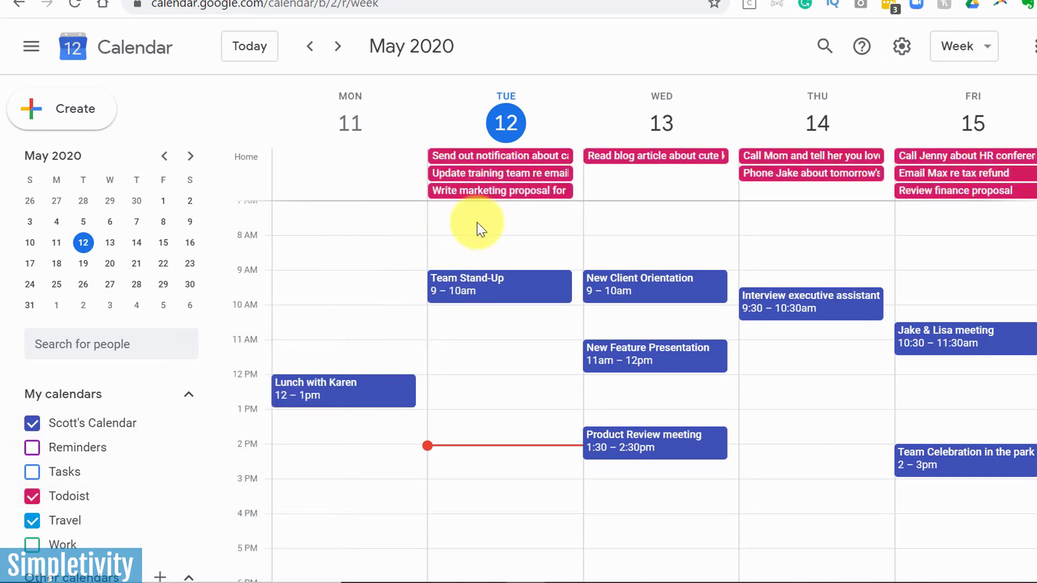
left_click(184, 494)
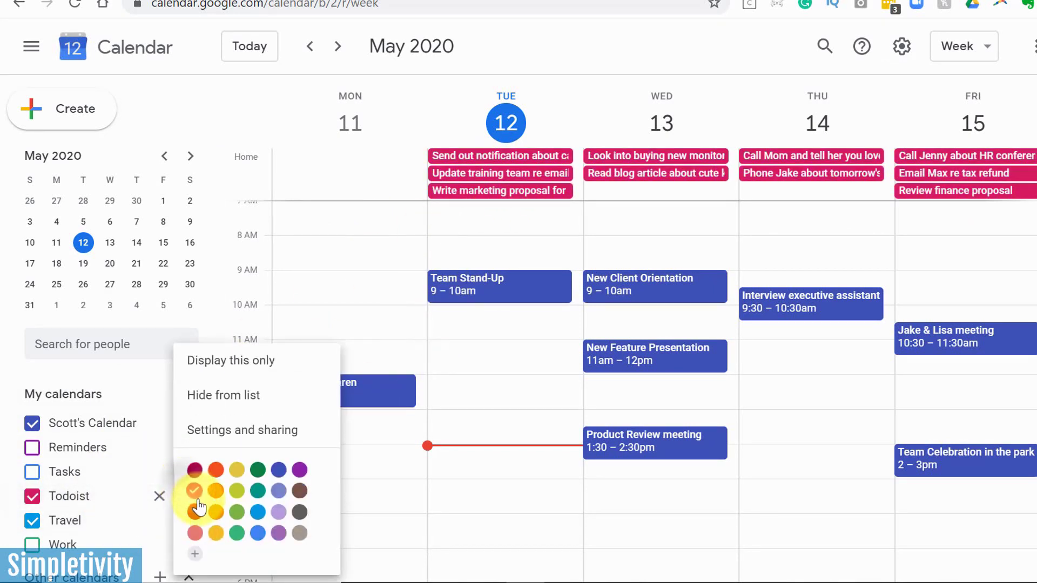
left_click(196, 510)
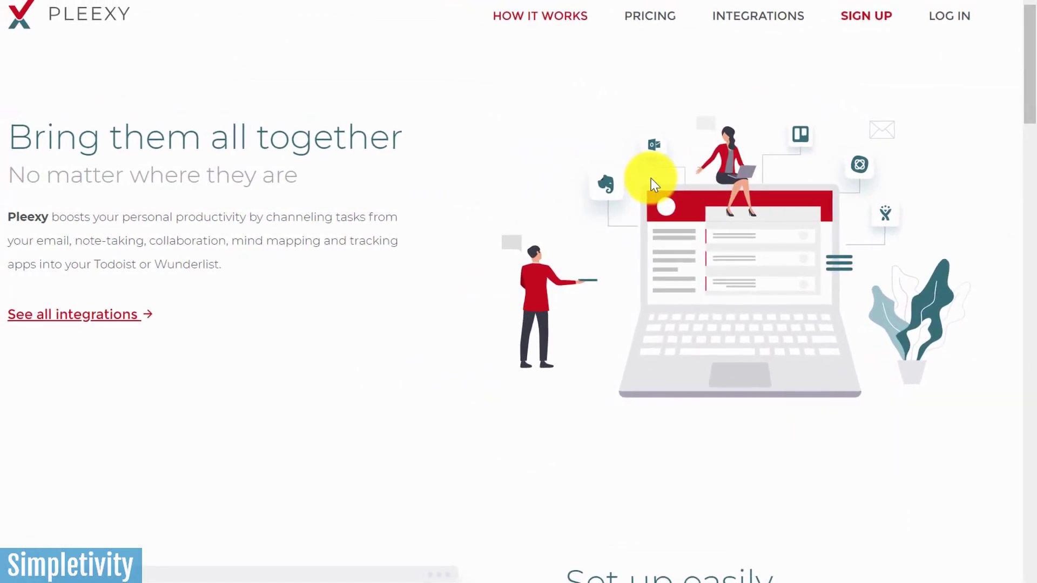
Step: Browse Pleexy's Todoist integrations grid listing apps like Asana, Evernote, Gmail and Jira
left_click(765, 22)
scroll(519, 292, "down", 5)
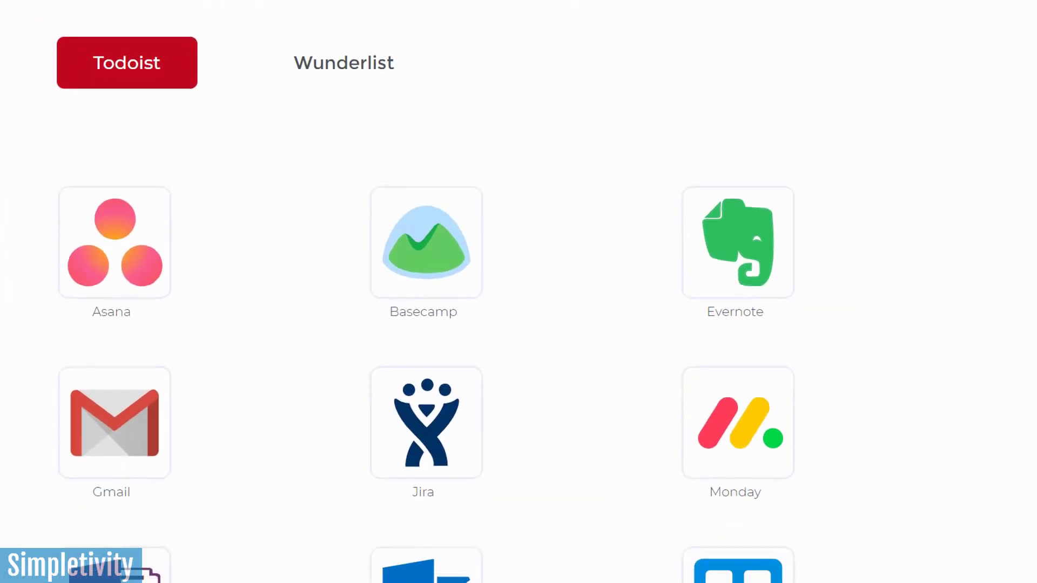